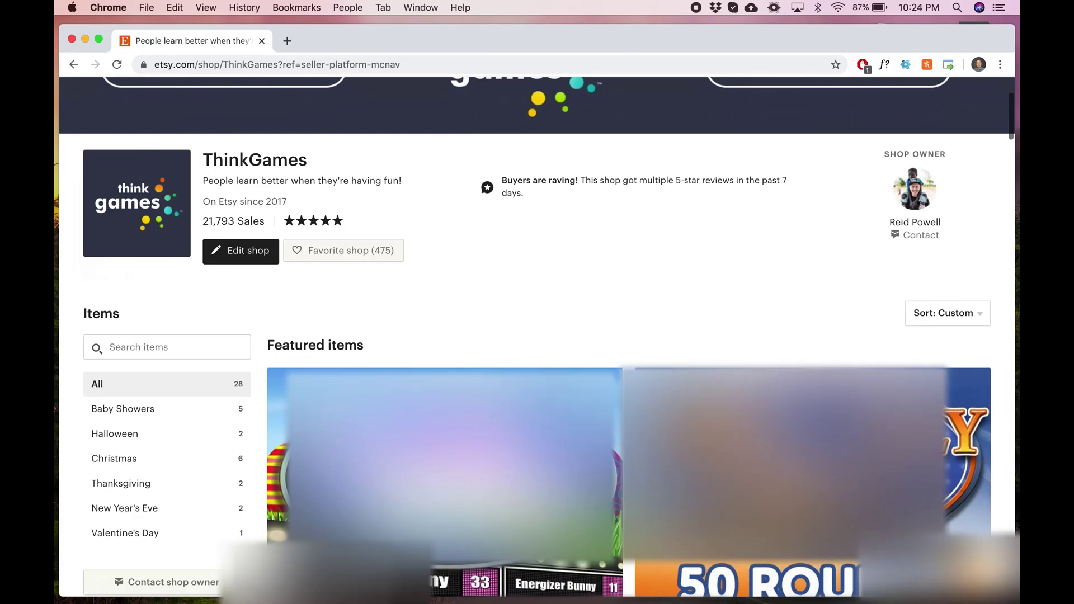
Scroll the ThinkGames Etsy shop past Featured items to the 28 All Items game template listings
scroll(583, 461, down, 7)
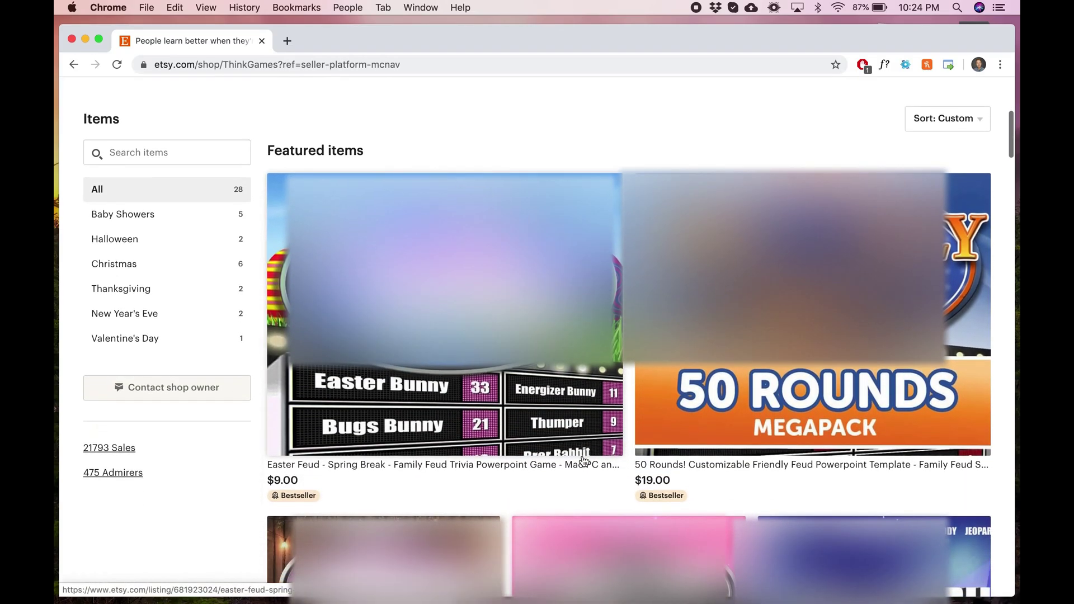
scroll(583, 460, down, 6)
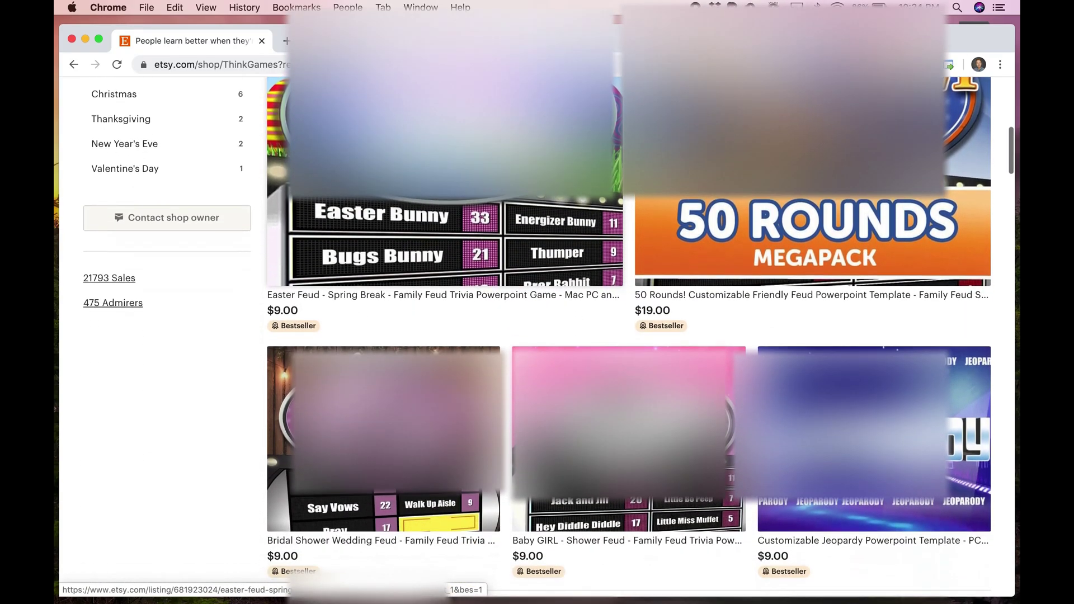
scroll(583, 460, down, 12)
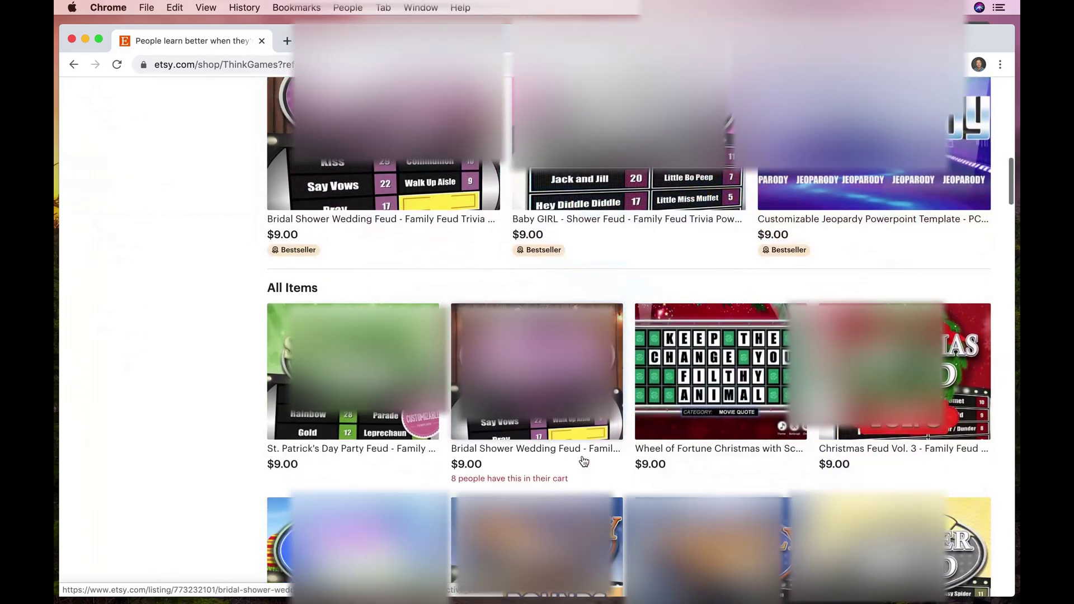
scroll(583, 461, down, 5)
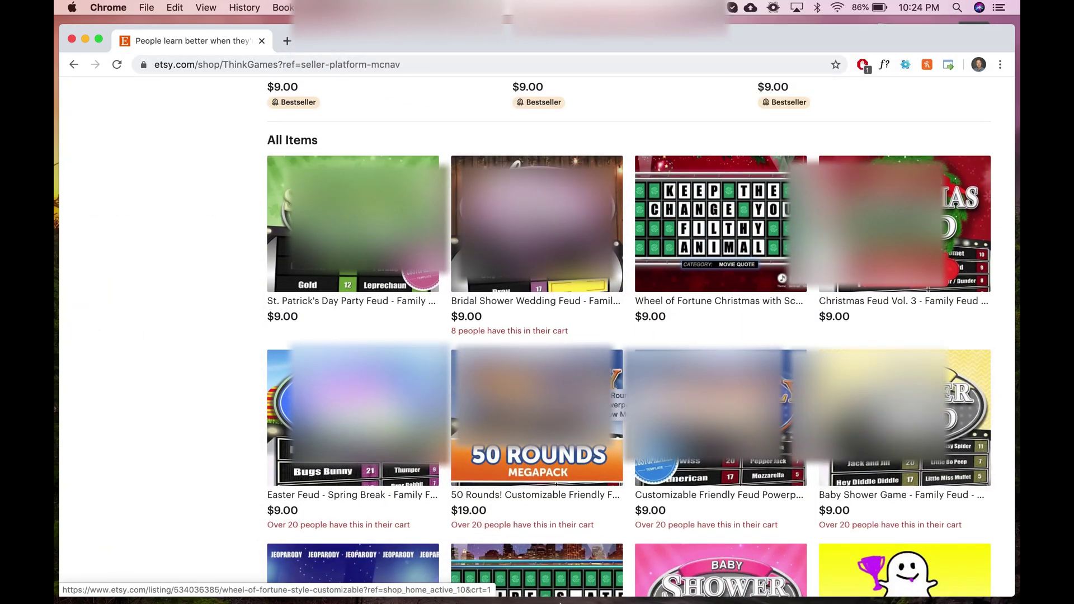
mouse_move(560, 602)
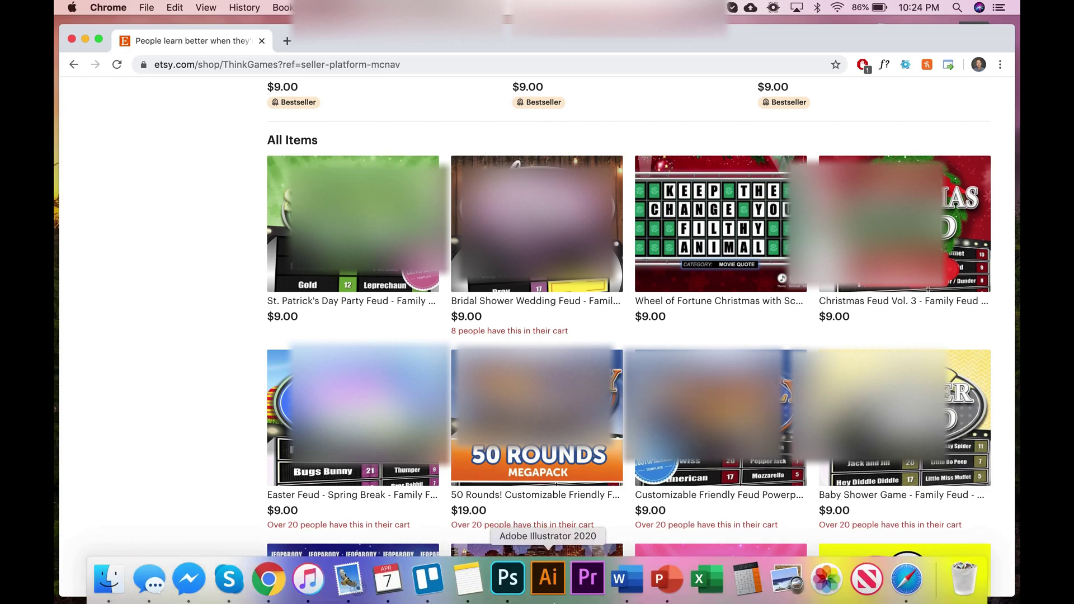
Bring up the Baby Shower Feud deck and select part of the Round 1 question text
click(668, 580)
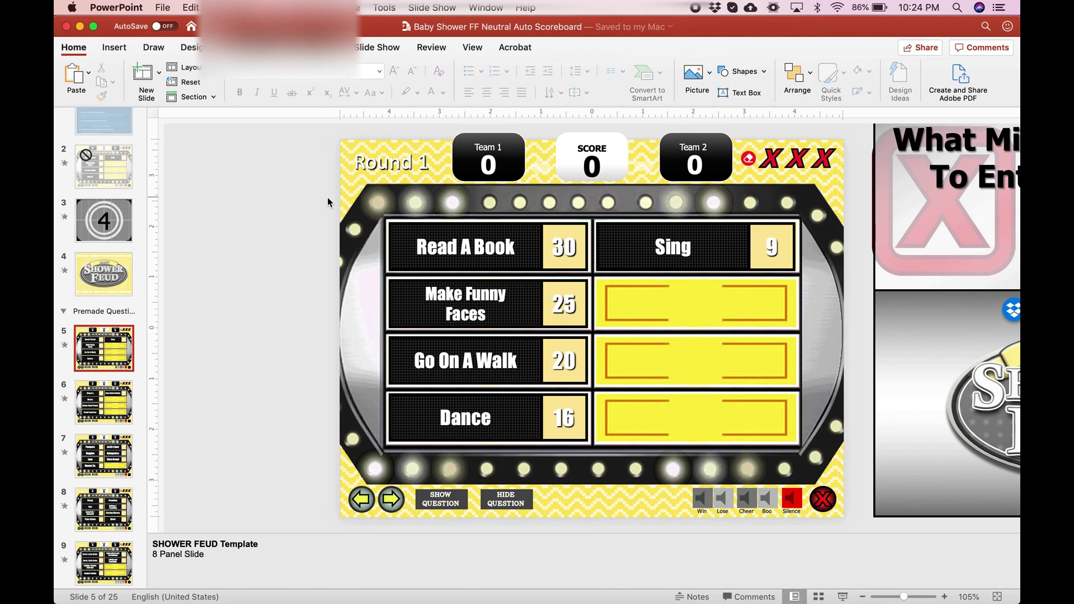
scroll(709, 298, right, 5)
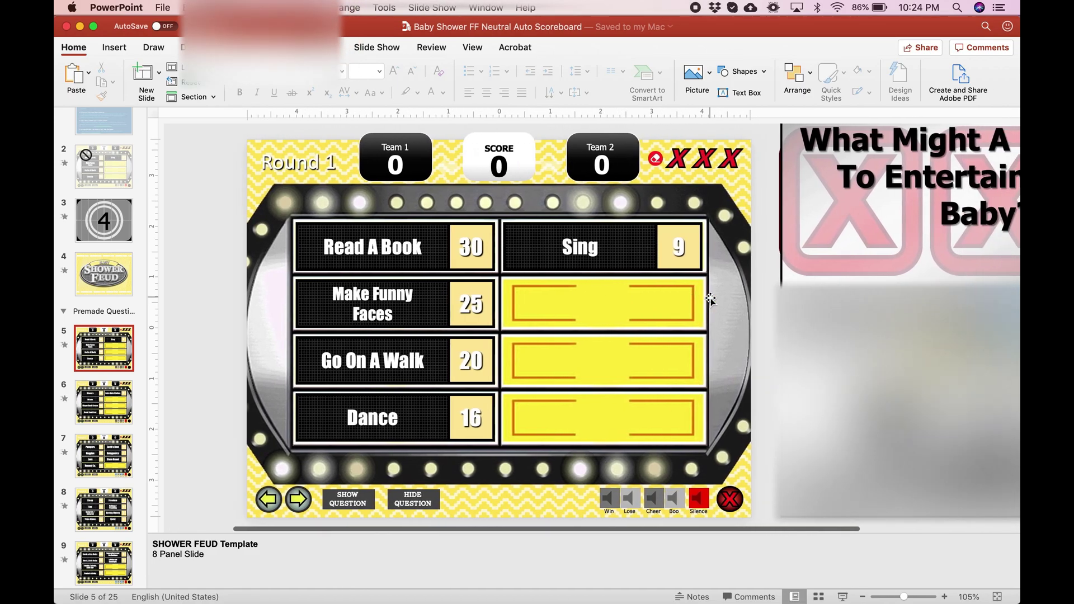
scroll(710, 298, right, 6)
click(815, 177)
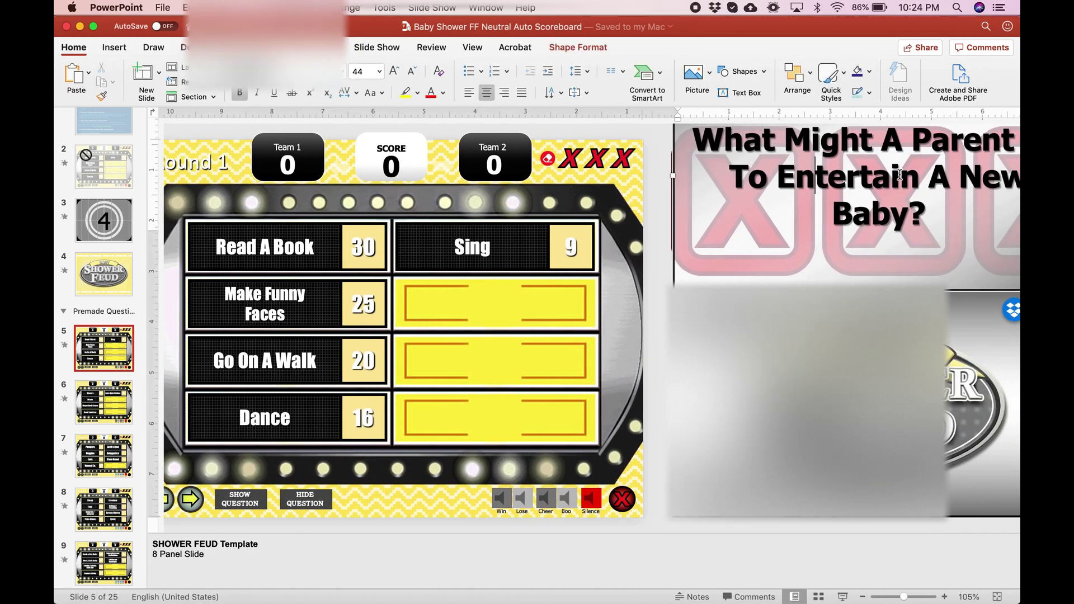
shift+click(898, 176)
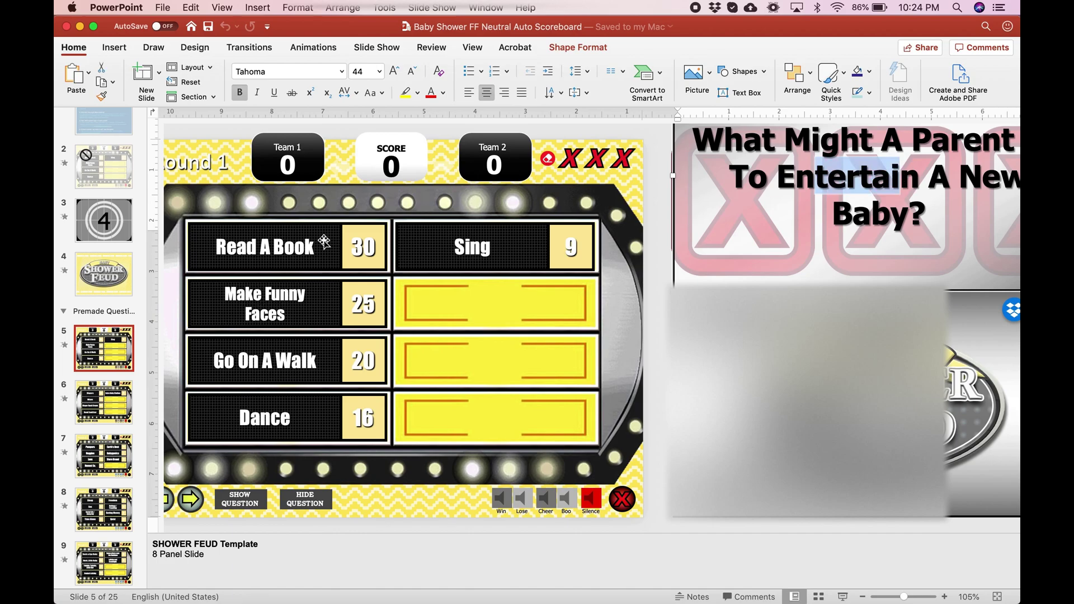
Preview the Round 2 and Final Score slides, then return to the Round 1 board slide
click(95, 398)
scroll(97, 391, down, 10)
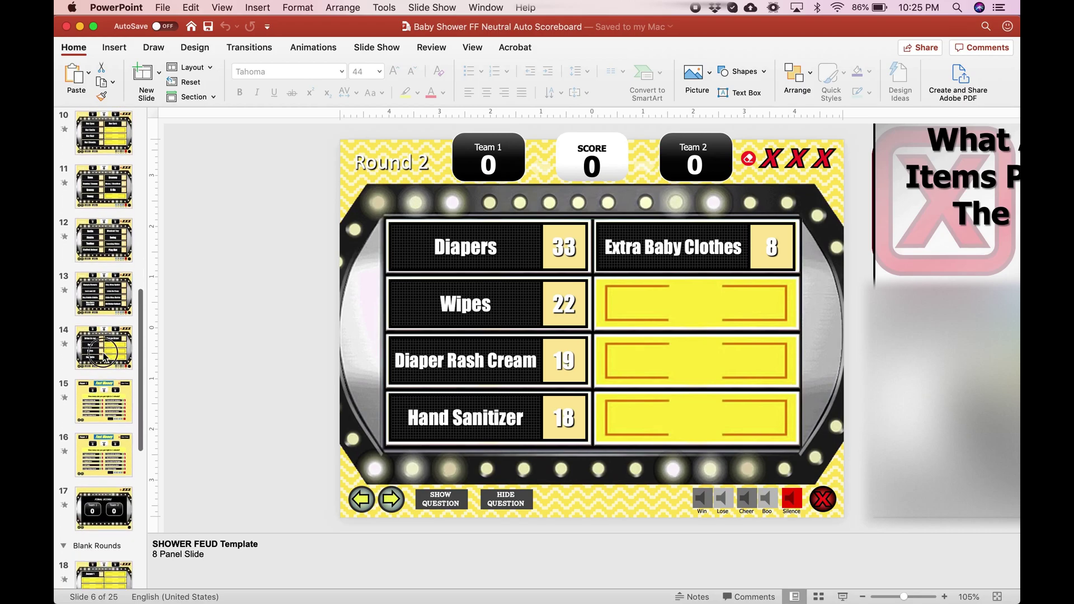
click(104, 357)
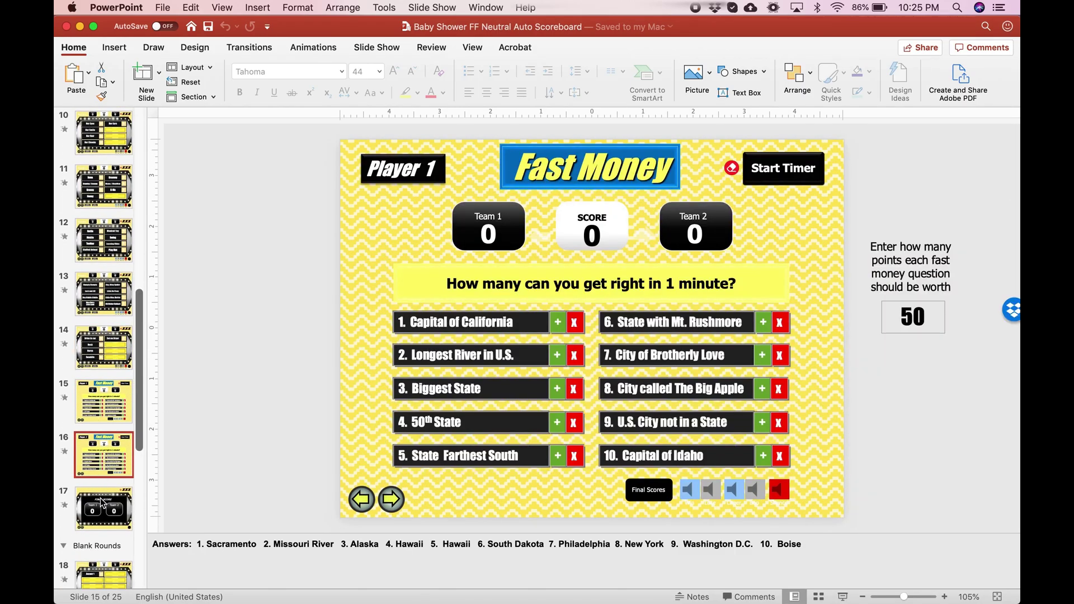
click(102, 501)
scroll(111, 232, up, 10)
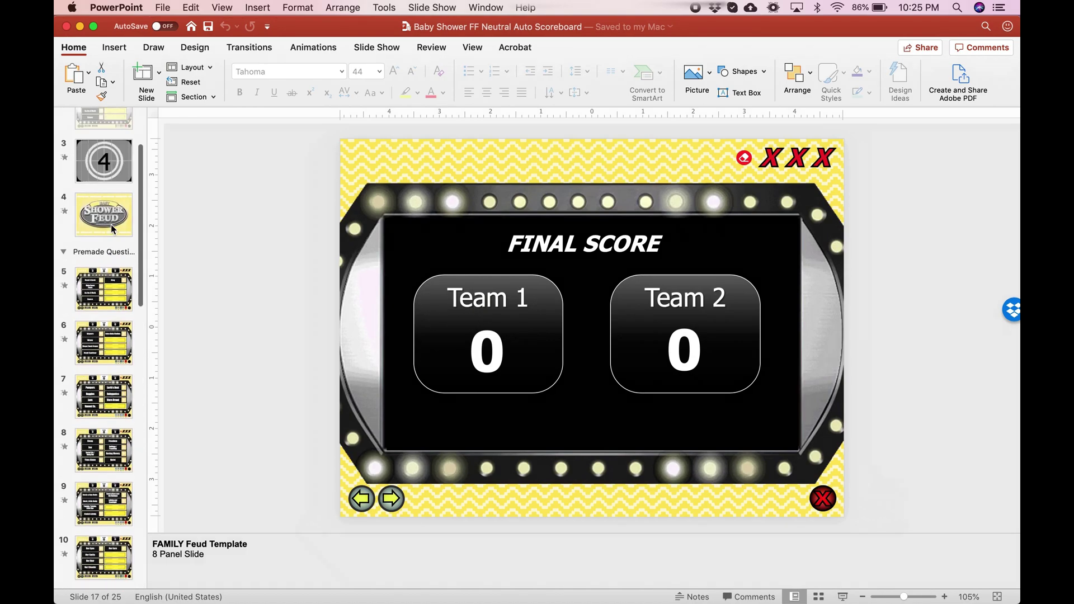
click(110, 387)
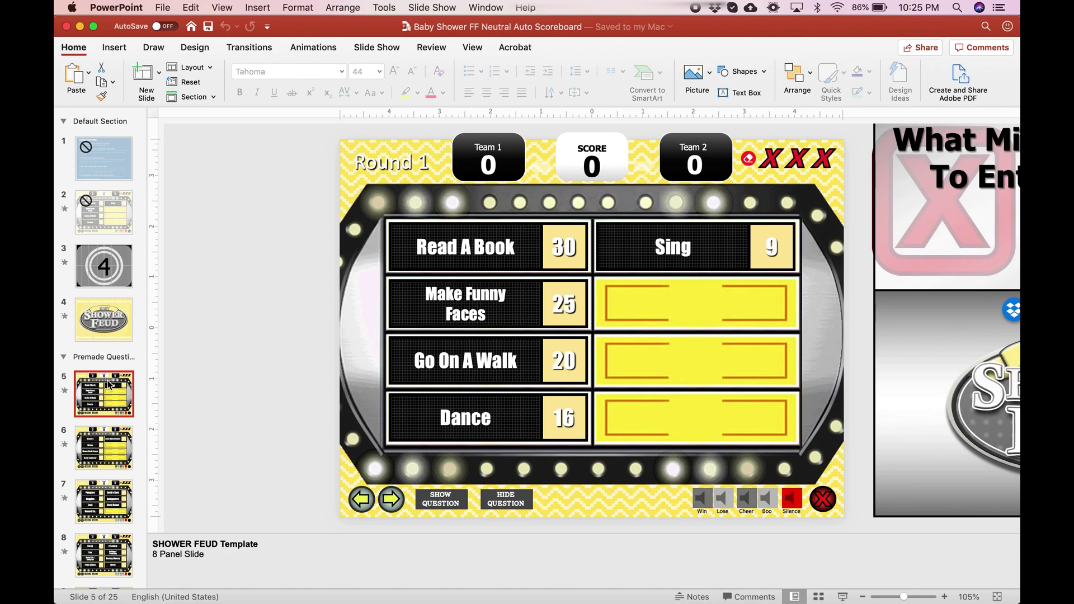
Launch Zoom through Spotlight search and start a new meeting
key(super+space)
text(zoom)
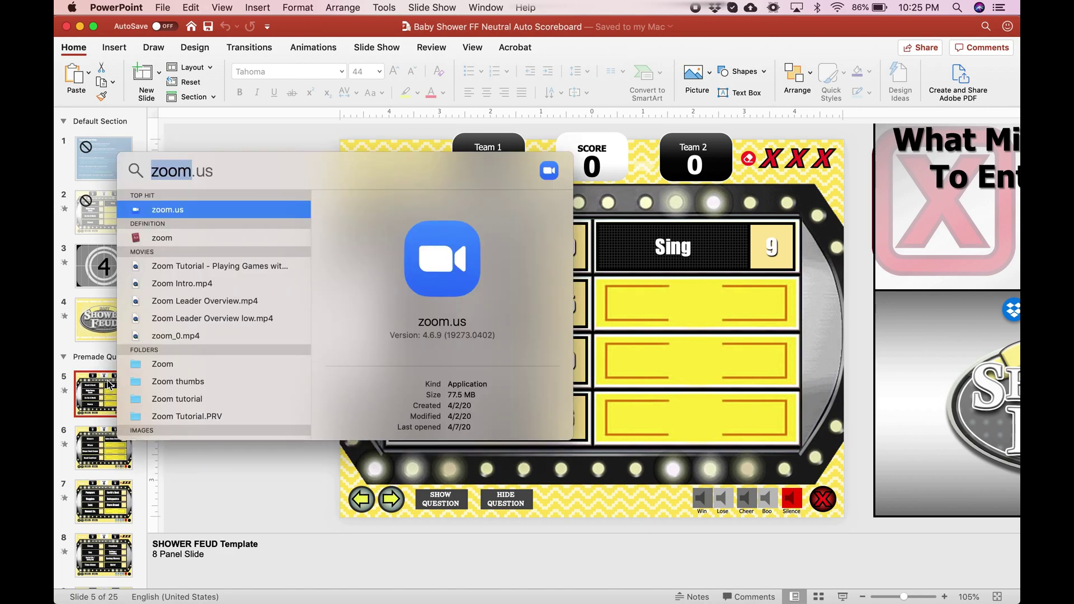
key(Return)
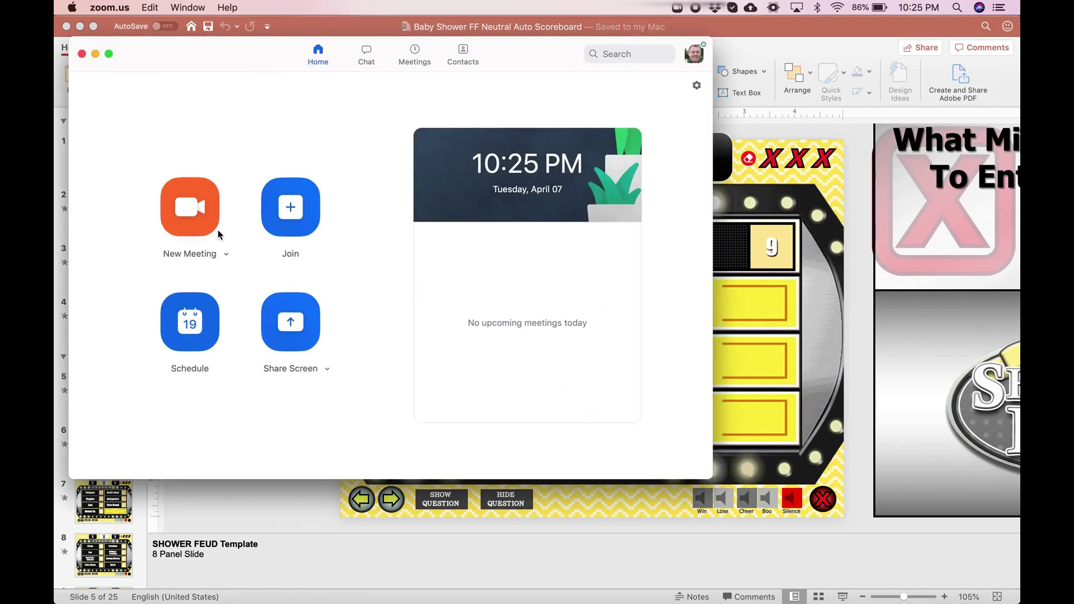
click(193, 221)
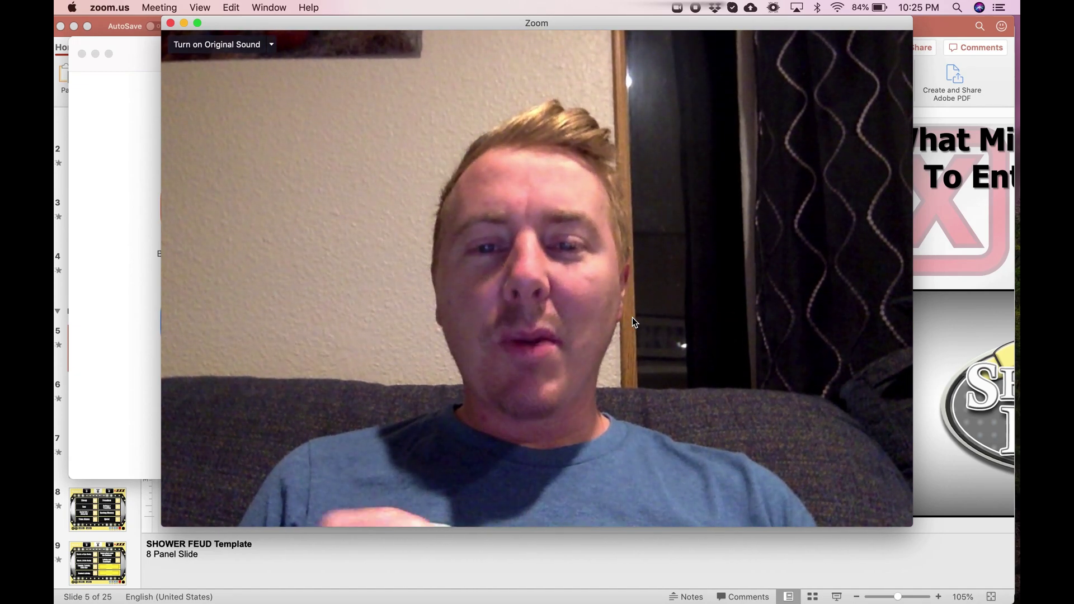
Share the PowerPoint window in the meeting and start the slideshow from the current slide
mouse_move(616, 347)
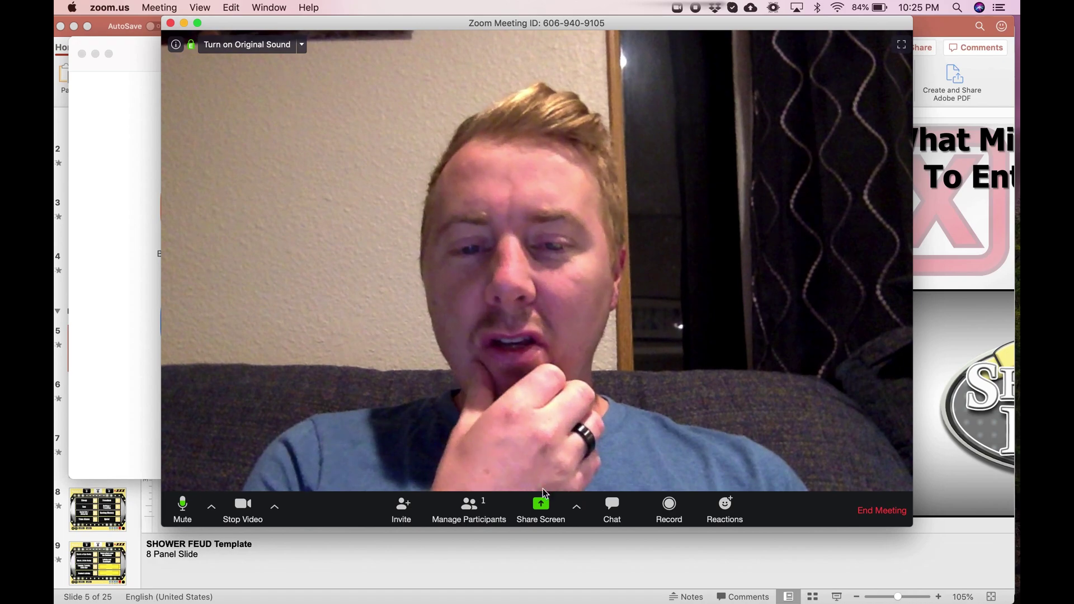
click(542, 506)
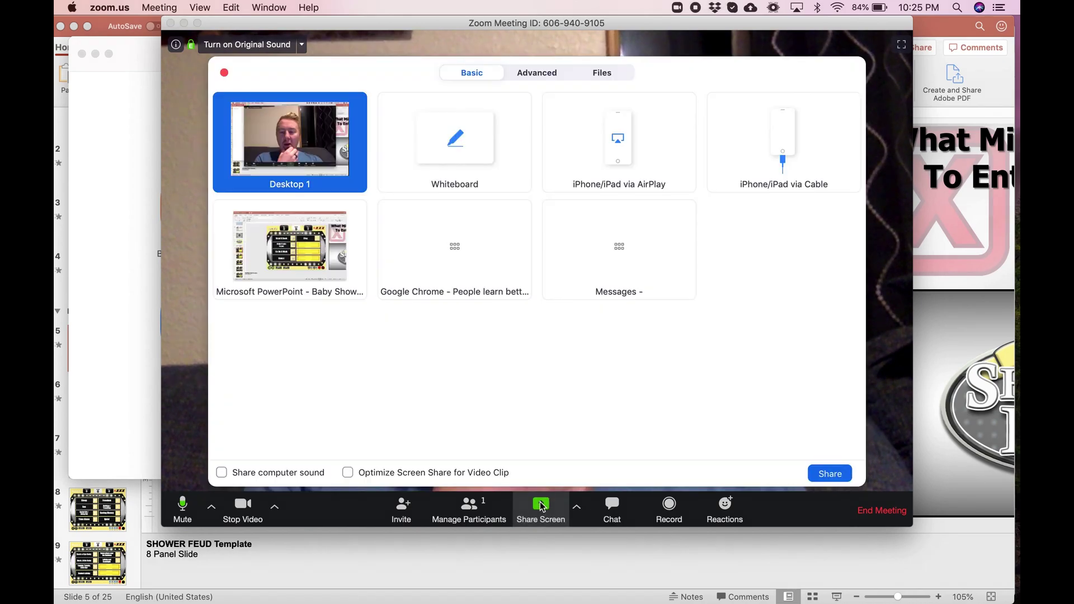
click(336, 258)
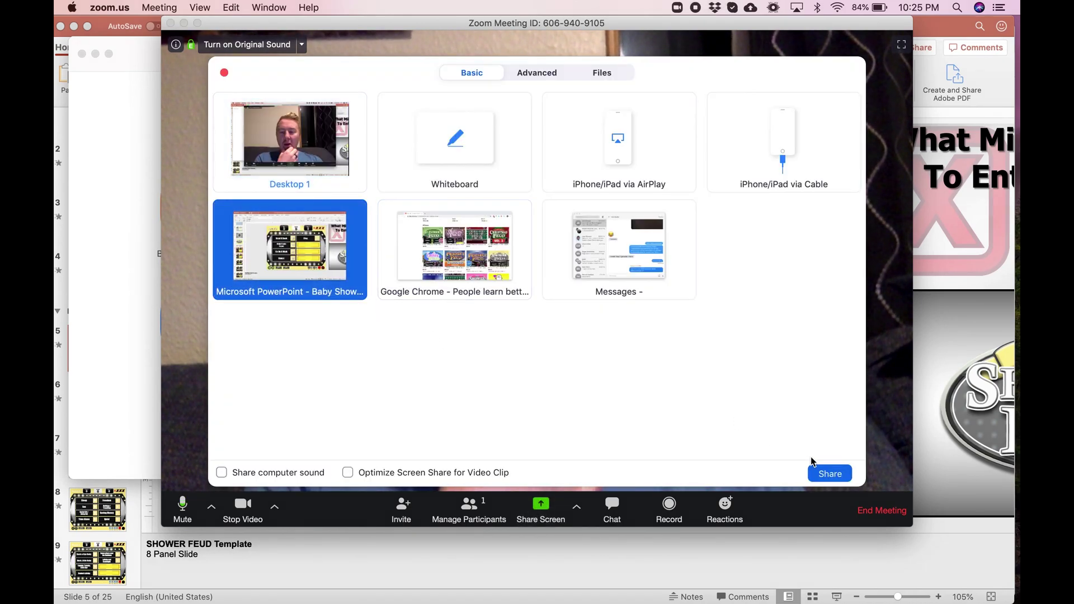
click(827, 474)
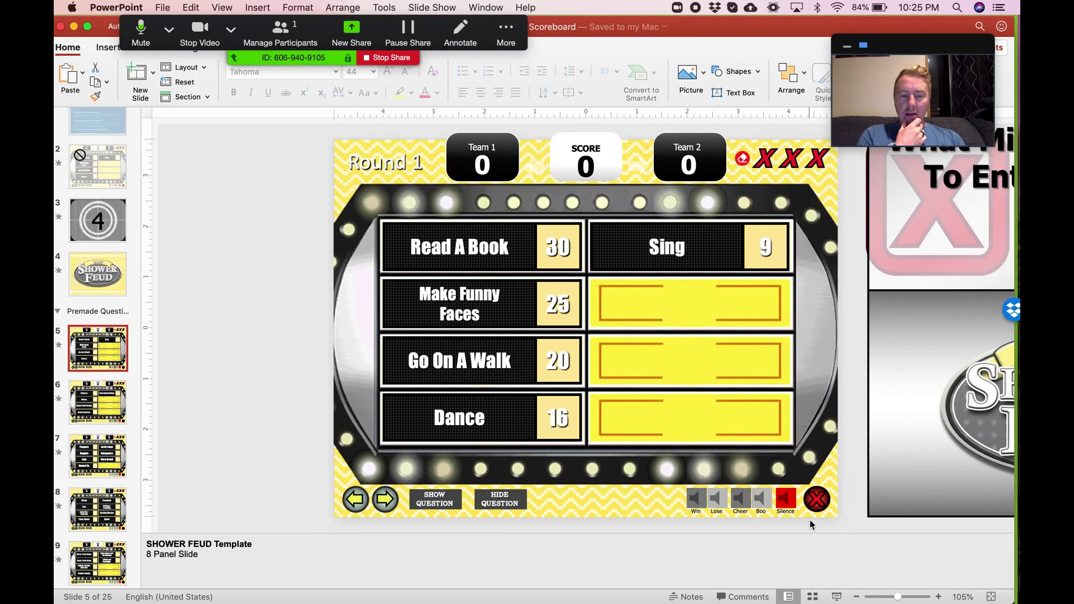
click(837, 596)
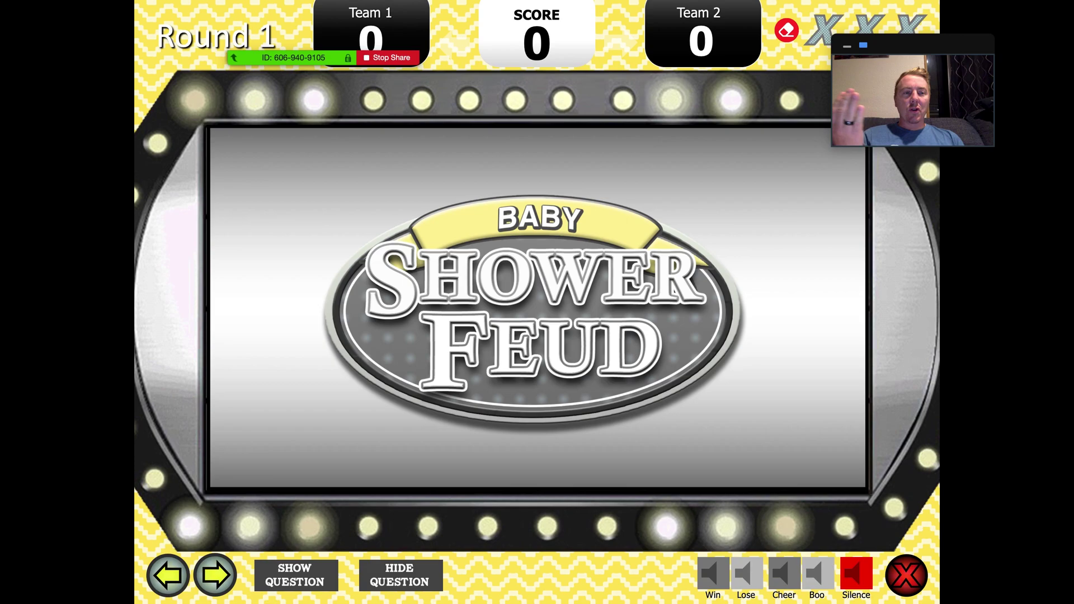
Show and hide the Round 1 question, then reveal Read A Book, Go On A Walk and Sing
click(304, 566)
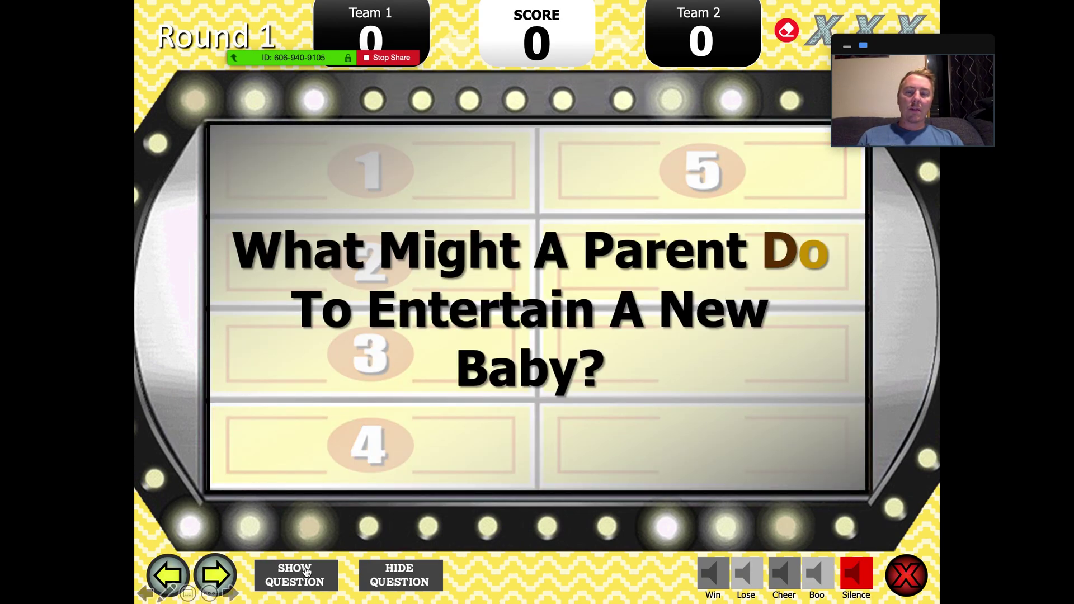
click(401, 577)
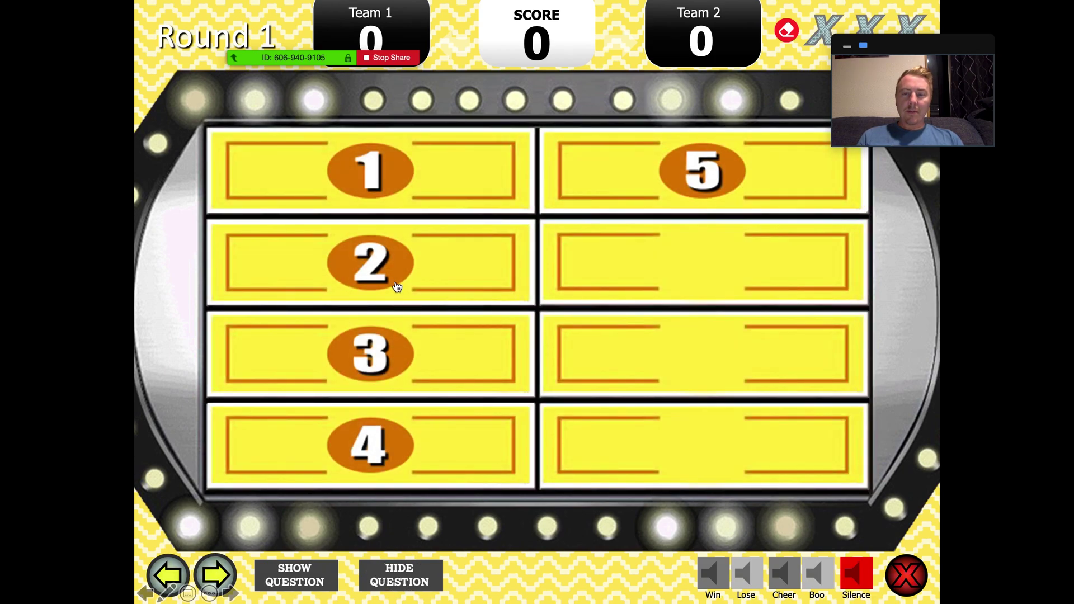
click(380, 193)
click(385, 346)
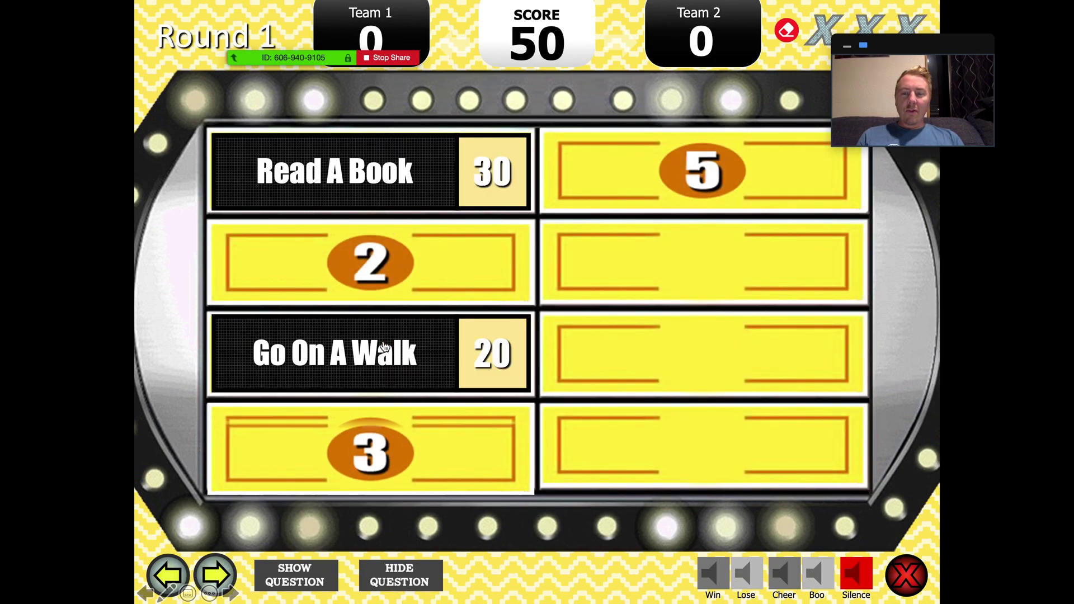
click(621, 180)
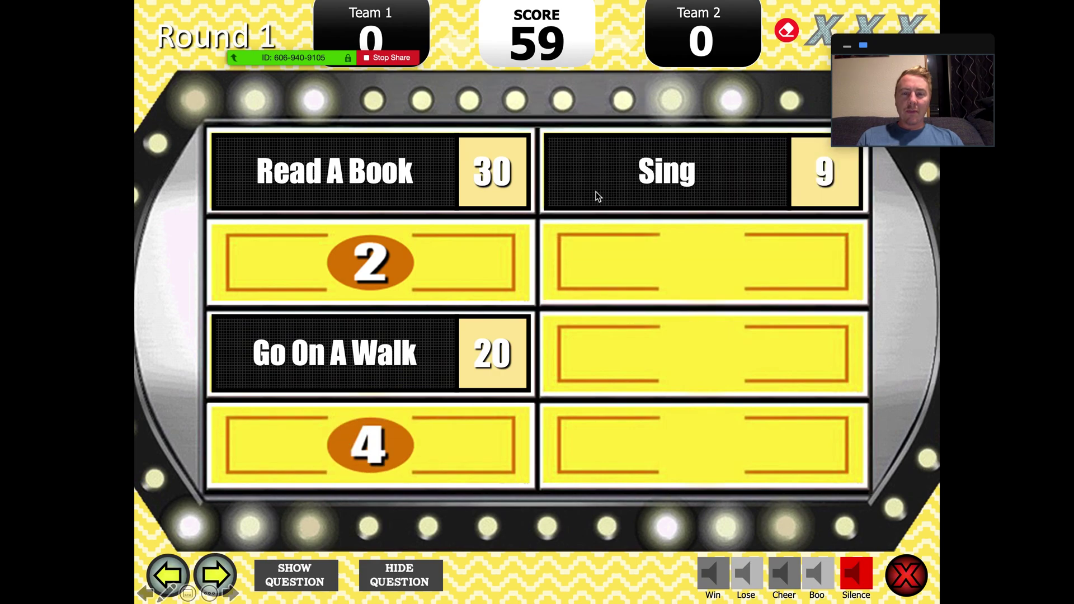
Reveal Dance, award the 75 round points to Team 2, and advance to Round 2
click(412, 440)
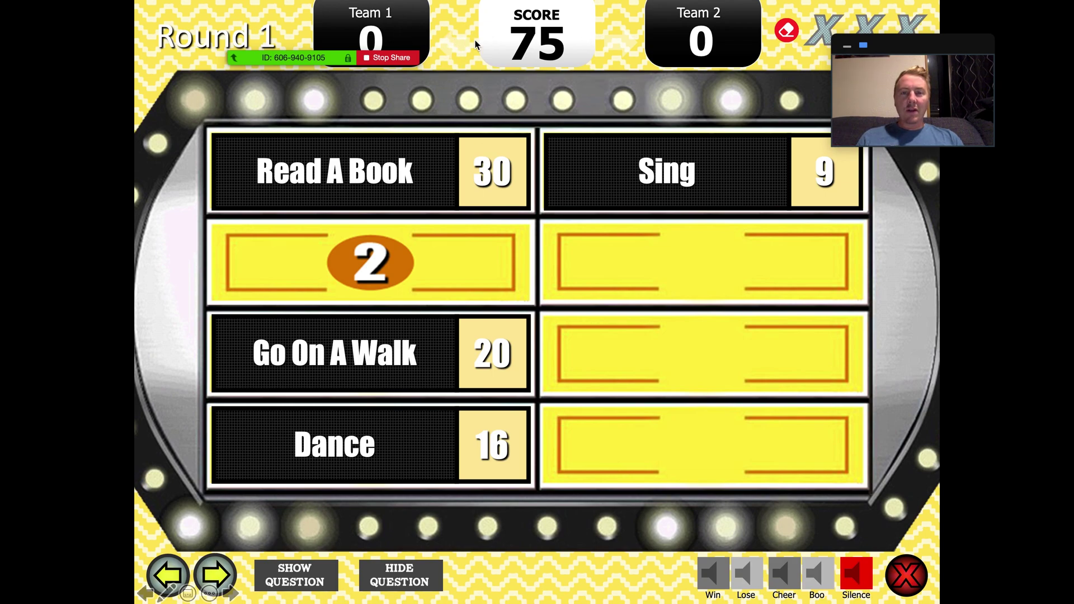
click(621, 49)
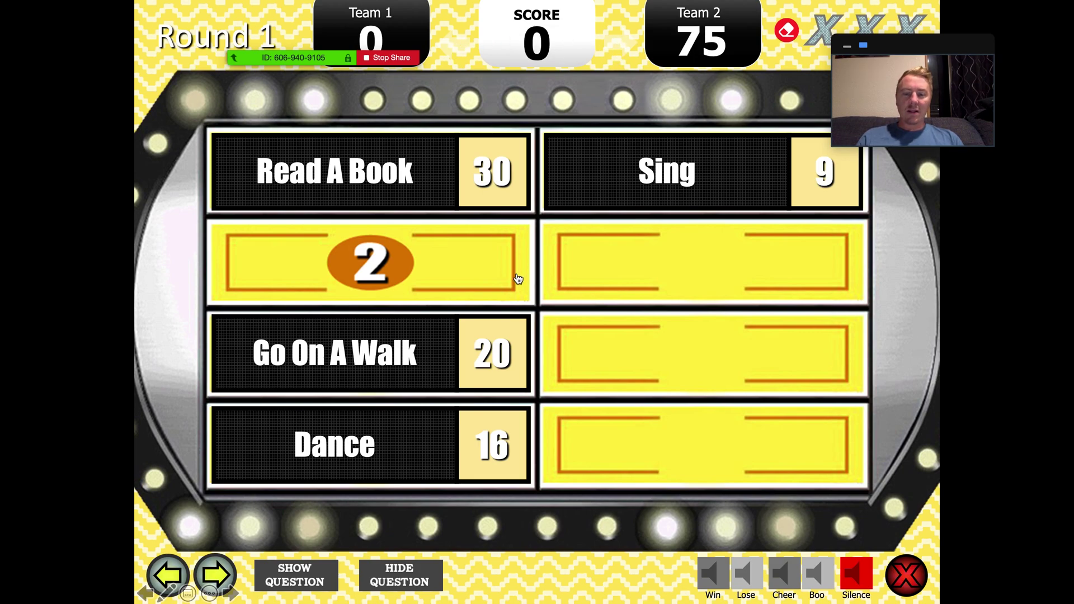
click(223, 571)
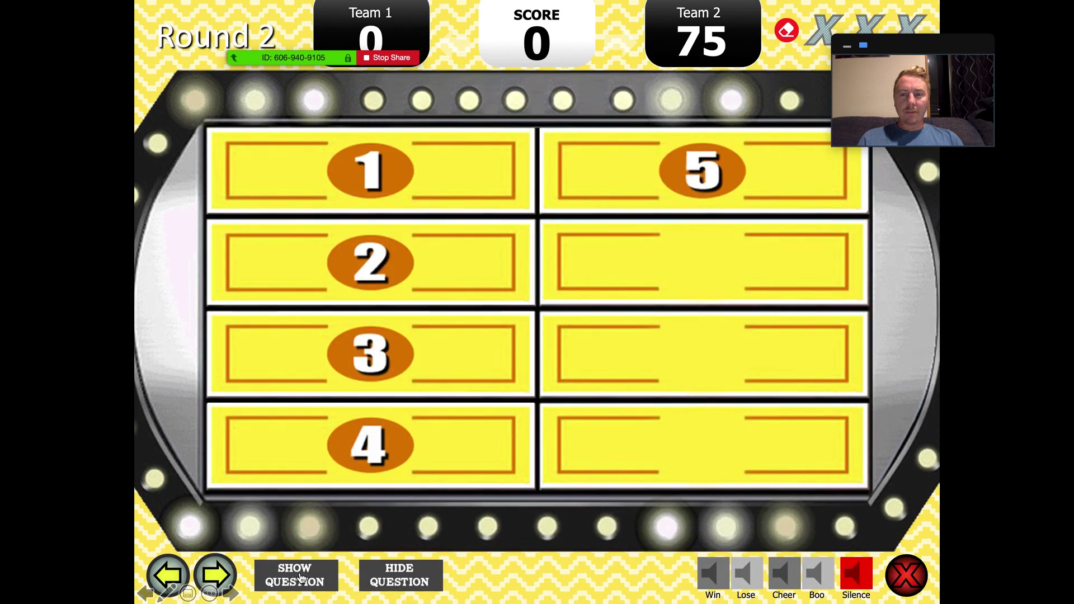
Display the Round 2 diaper-bag question, then hide it to show the five numbered answer slots
click(301, 579)
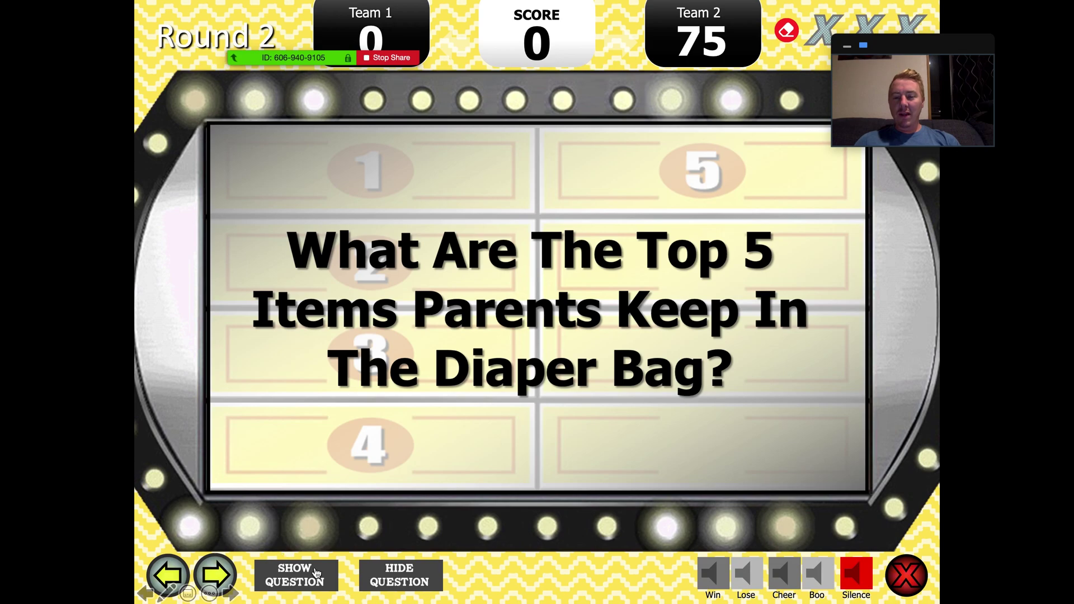
click(391, 579)
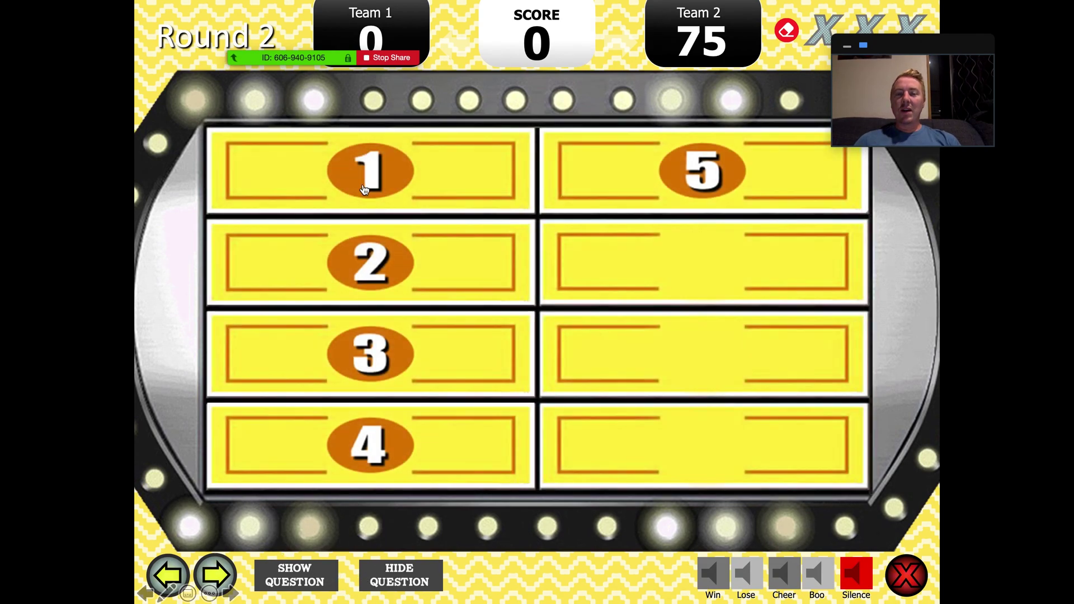